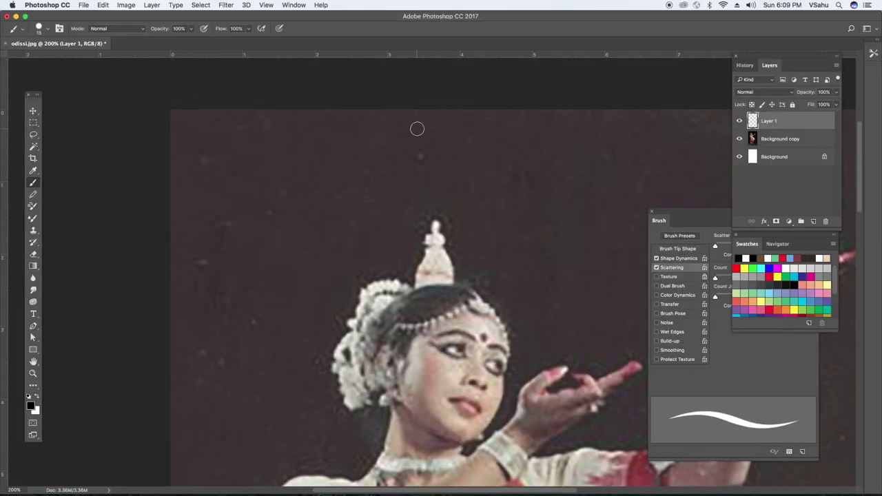
# Pan the canvas down and right toward the headpiece area being outlined
pyautogui.scroll(-2, 417, 129)
pyautogui.hscroll(3, 386, 134)
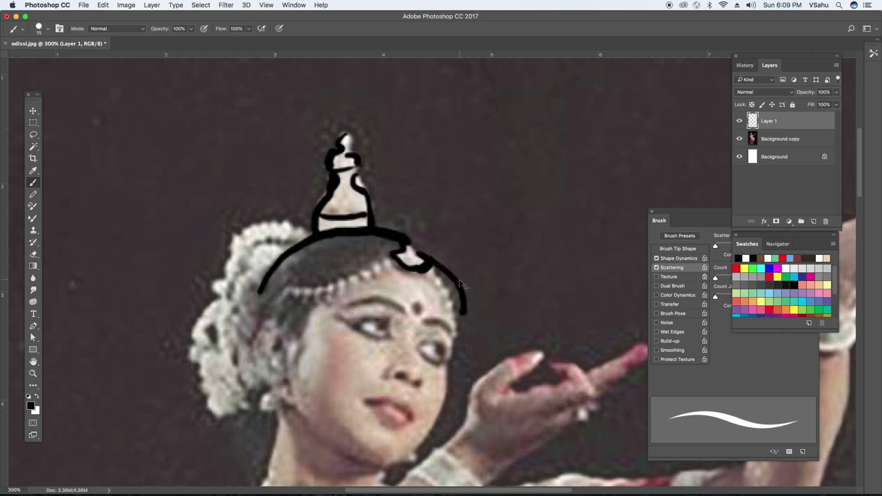
# Outline the right side of the head, undo a bad chin stroke via History, and redraw the chin
pyautogui.moveTo(449, 295); pyautogui.dragTo(456, 332)
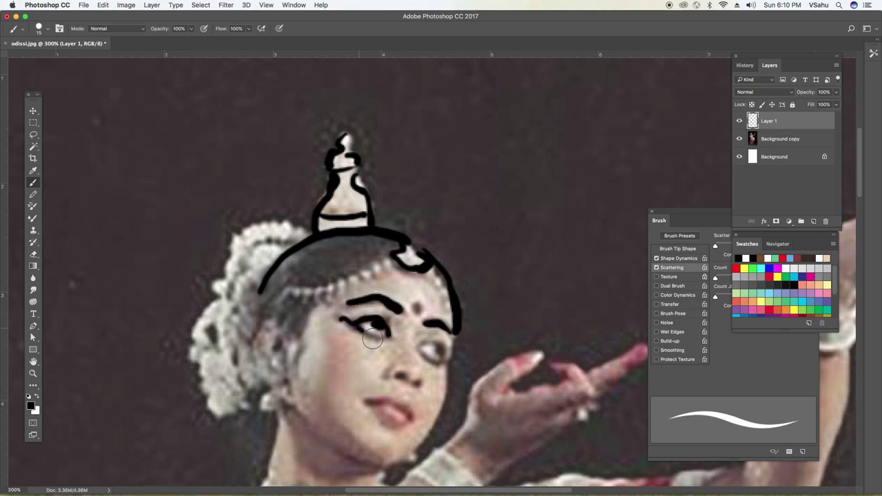
pyautogui.press('F9')
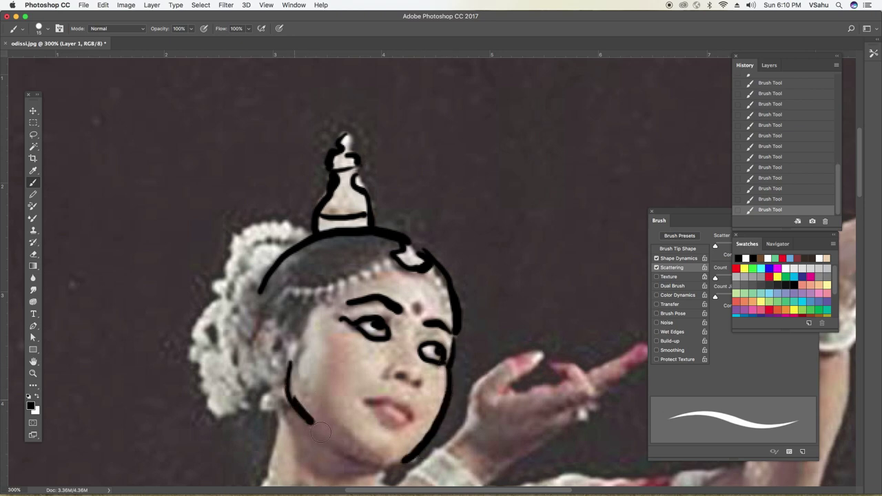
pyautogui.press('super+z')
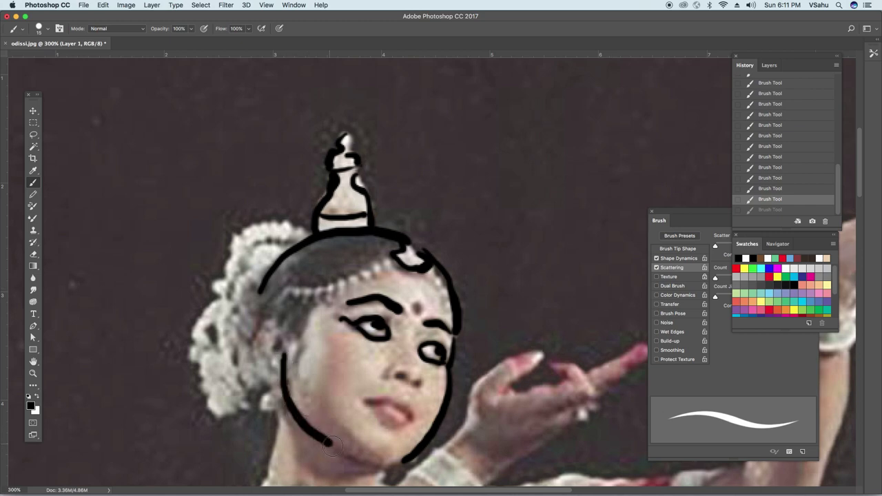
pyautogui.moveTo(329, 443); pyautogui.dragTo(374, 461)
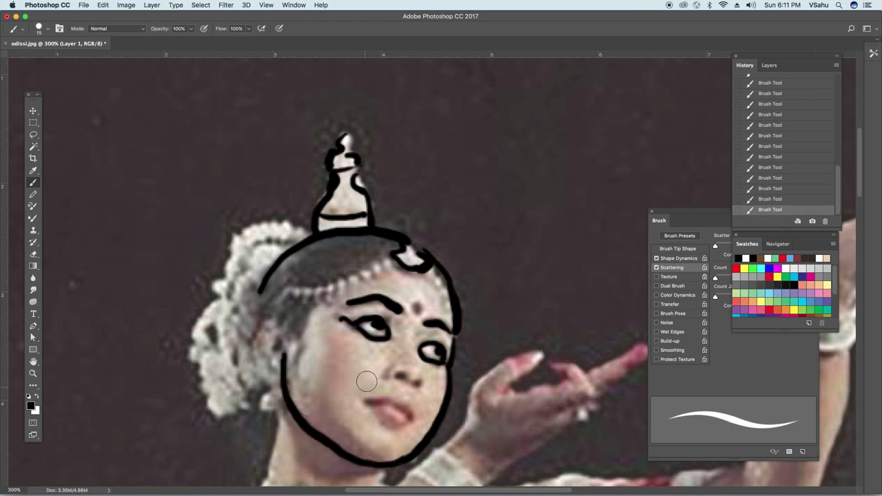
pyautogui.scroll(-5, 366, 381)
pyautogui.hscroll(-2, 366, 381)
# Outline the neck, necklace, forearm, bracelet, extended hand and dress below the arm
pyautogui.moveTo(323, 352); pyautogui.dragTo(314, 383)
pyautogui.moveTo(330, 359); pyautogui.dragTo(421, 365)
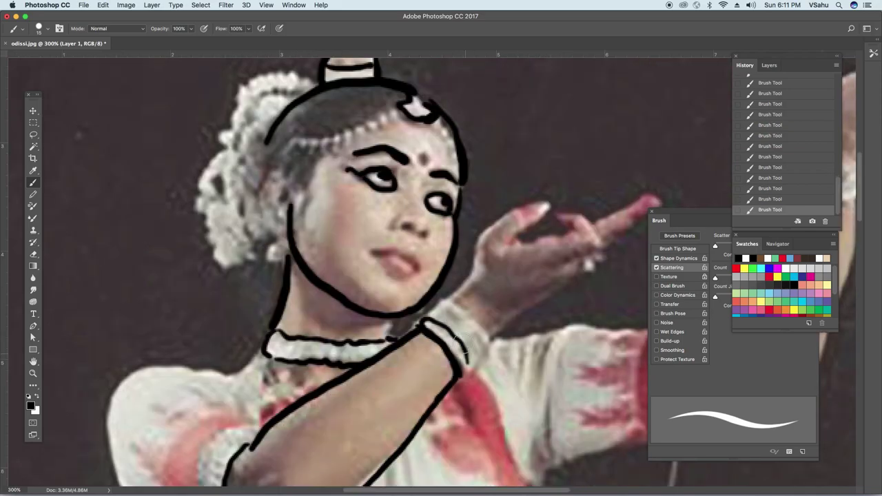
pyautogui.moveTo(476, 272); pyautogui.dragTo(551, 227)
pyautogui.scroll(-3, 571, 217)
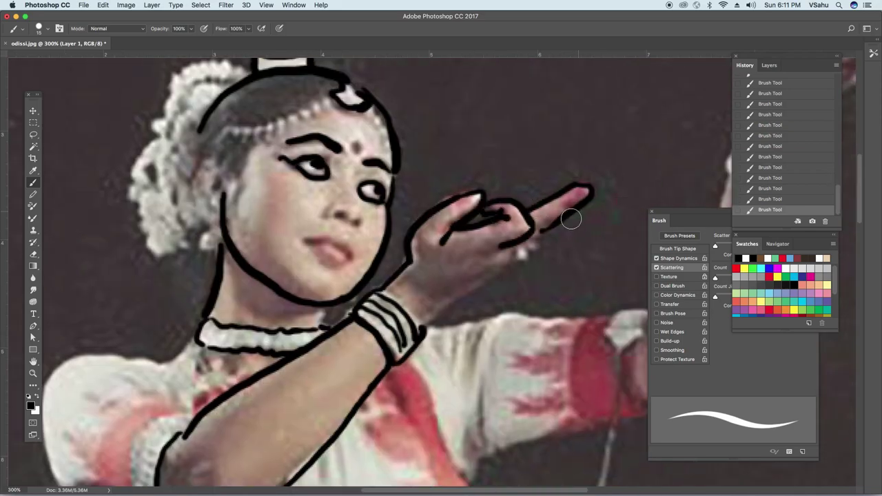
pyautogui.scroll(-5, 443, 134)
pyautogui.scroll(-5, 443, 134)
pyautogui.scroll(3, 499, 363)
pyautogui.moveTo(447, 197); pyautogui.dragTo(500, 363)
pyautogui.scroll(3, 499, 363)
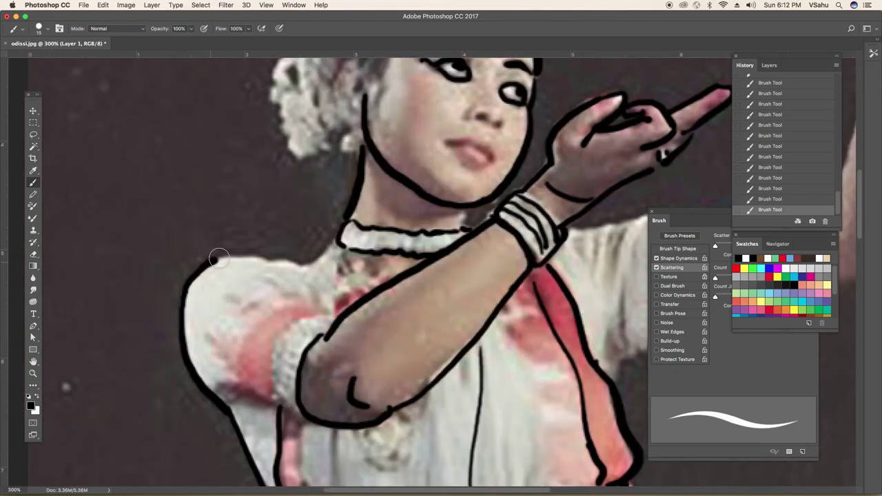
pyautogui.hscroll(10, 499, 363)
# Outline the raised arm and hand, the sleeve edge and folds, the necklace edge and blouse folds
pyautogui.moveTo(453, 317); pyautogui.dragTo(452, 420)
pyautogui.scroll(10, 531, 285)
pyautogui.hscroll(4, 531, 285)
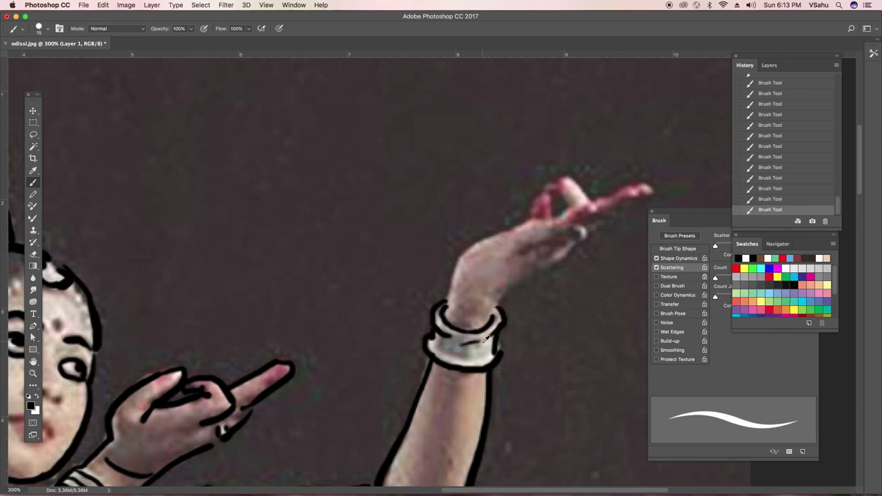
pyautogui.moveTo(502, 213); pyautogui.dragTo(591, 197)
pyautogui.scroll(-8, 520, 237)
pyautogui.hscroll(-6, 520, 237)
pyautogui.moveTo(519, 237); pyautogui.dragTo(509, 297)
pyautogui.scroll(-5, 510, 296)
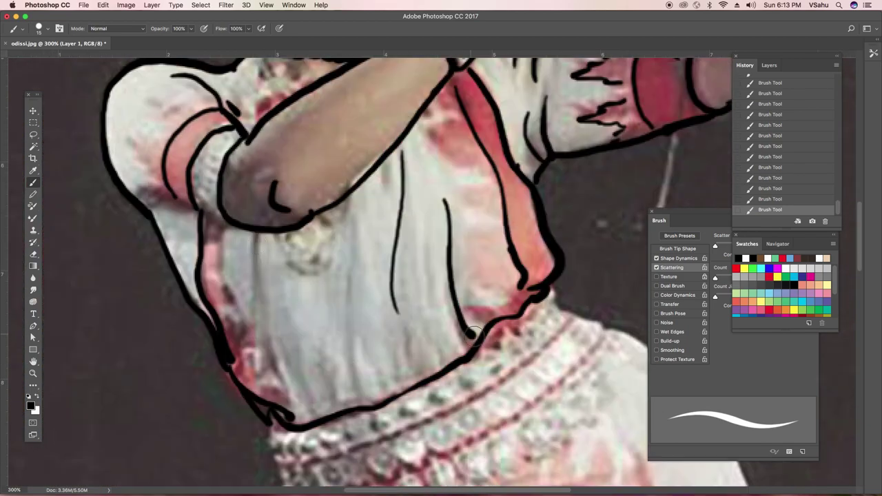
pyautogui.moveTo(251, 238); pyautogui.dragTo(303, 420)
pyautogui.scroll(-5, 303, 420)
pyautogui.moveTo(551, 110); pyautogui.dragTo(216, 282)
pyautogui.moveTo(491, 335); pyautogui.dragTo(532, 425)
# Draw the waistband pattern: a scalloped line, zigzag fringe and a row of small circles
pyautogui.scroll(-3, 533, 425)
pyautogui.hscroll(-4, 534, 425)
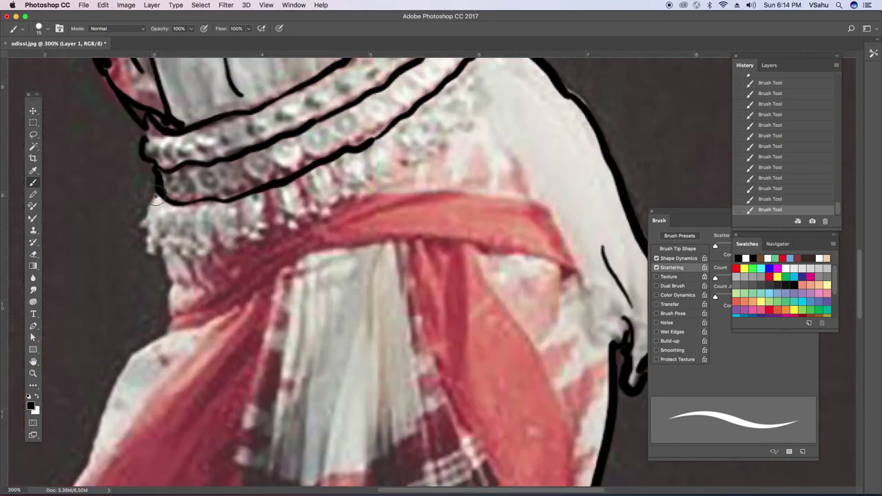
pyautogui.moveTo(103, 231); pyautogui.dragTo(201, 244)
pyautogui.moveTo(318, 188); pyautogui.dragTo(456, 89)
pyautogui.moveTo(169, 207); pyautogui.dragTo(413, 67)
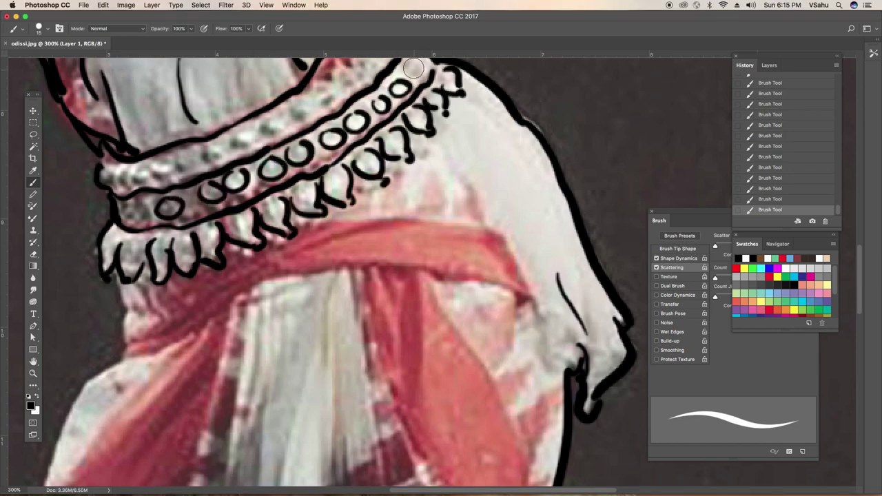
pyautogui.scroll(5, 146, 206)
pyautogui.scroll(5, 147, 206)
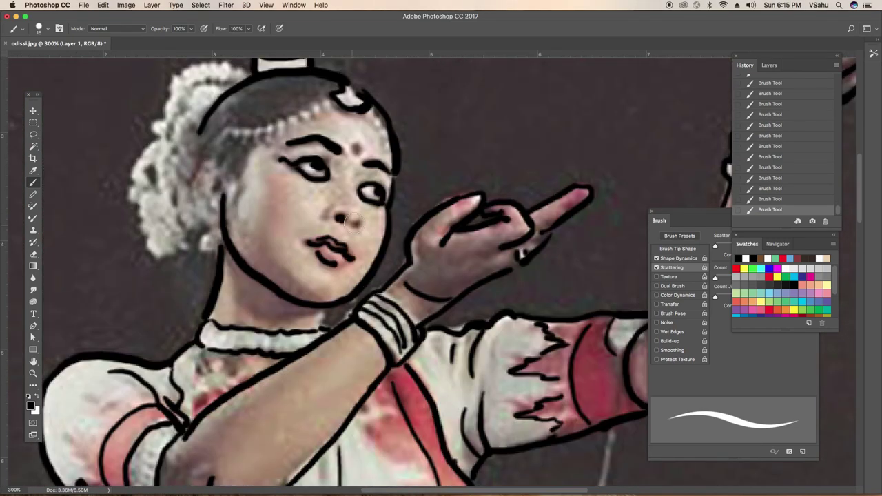
# Ink hair strands, dots along the left hair ornament, and the sash outlines
pyautogui.moveTo(241, 207)
pyautogui.mouseDown()
pyautogui.moveTo(321, 166)
pyautogui.moveTo(234, 248)
pyautogui.mouseUp()
pyautogui.hscroll(-3, 276, 244)
pyautogui.moveTo(338, 155); pyautogui.dragTo(275, 244)
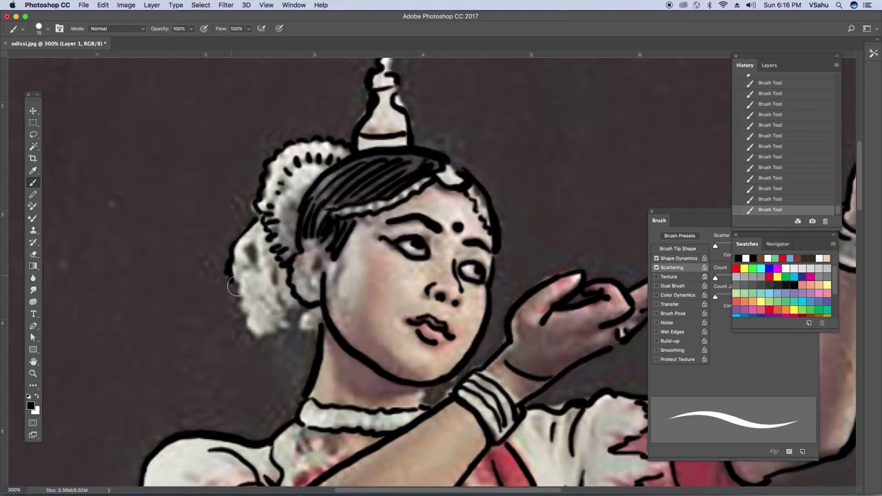
pyautogui.moveTo(234, 286); pyautogui.dragTo(289, 330)
pyautogui.scroll(-5, 289, 331)
pyautogui.scroll(-5, 289, 330)
pyautogui.moveTo(176, 338); pyautogui.dragTo(468, 201)
pyautogui.moveTo(358, 205); pyautogui.dragTo(455, 197)
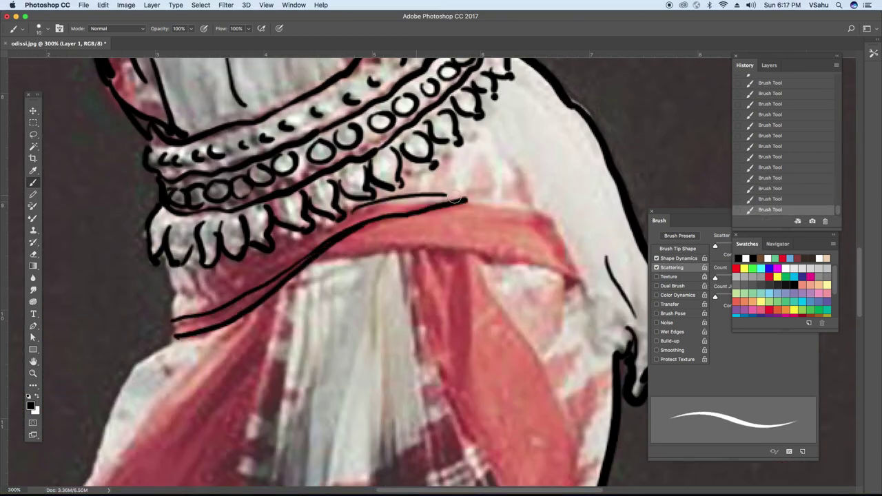
# Outline two of the skirt pleats in black
pyautogui.scroll(-5, 455, 206)
pyautogui.moveTo(482, 124)
pyautogui.mouseDown()
pyautogui.moveTo(578, 303)
pyautogui.moveTo(482, 413)
pyautogui.mouseUp()
pyautogui.scroll(-5, 455, 206)
pyautogui.moveTo(414, 103); pyautogui.dragTo(441, 400)
# Finish the remaining skirt pleat outlines with a final horizontal stroke
pyautogui.moveTo(350, 162); pyautogui.dragTo(433, 162)
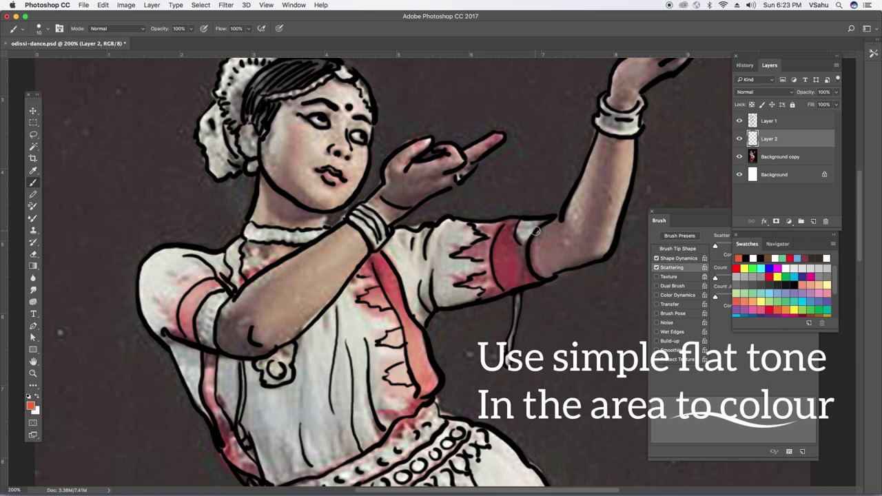
# Undo an orange dab on the sleeve border and set the foreground colour to red
pyautogui.scroll(2, 203, 326)
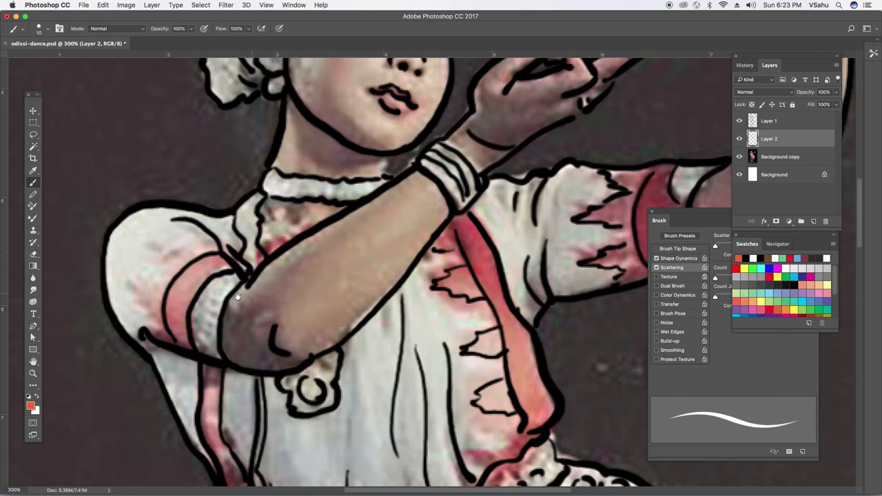
pyautogui.moveTo(196, 308); pyautogui.dragTo(190, 315)
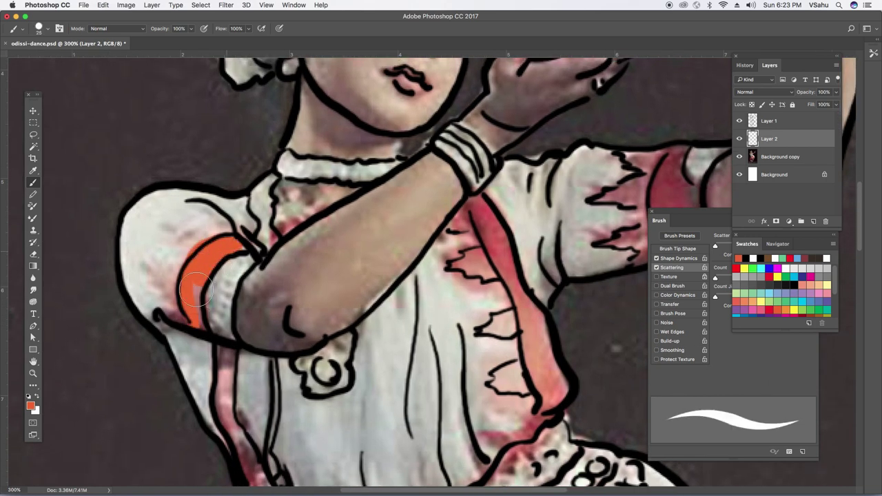
pyautogui.hotkey('ctrl', 'z')
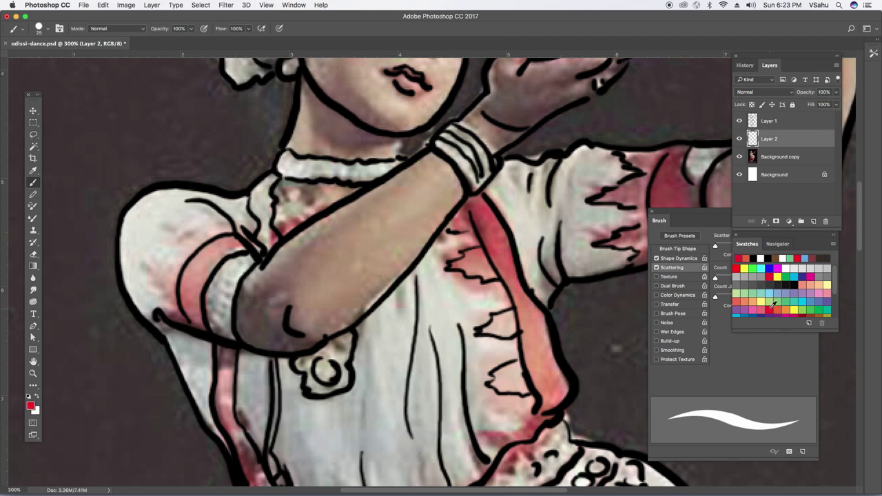
pyautogui.click(30, 405)
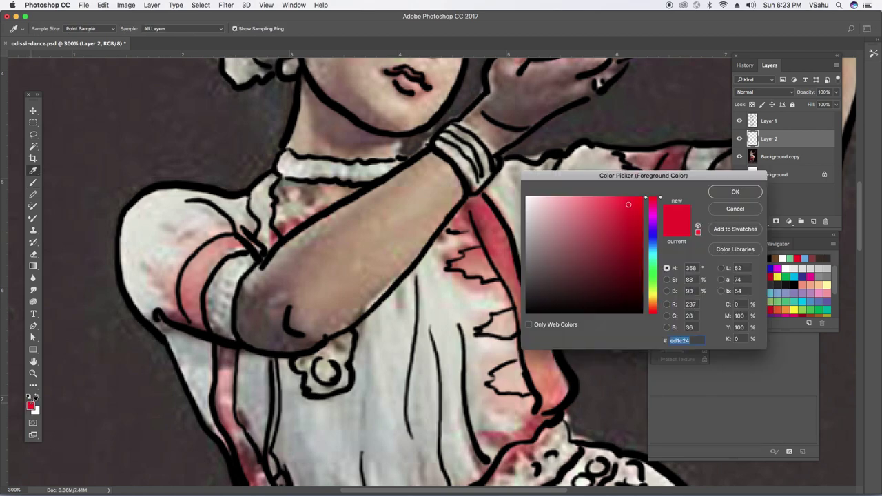
pyautogui.click(721, 193)
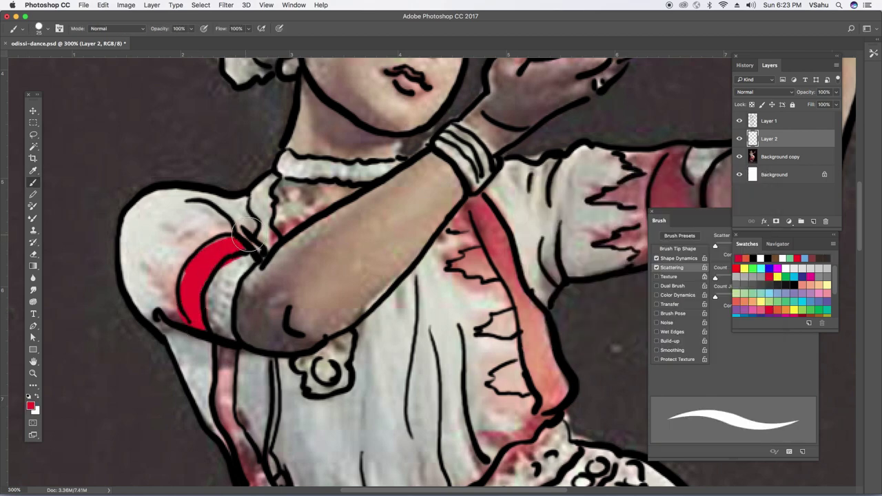
# Paint red down the front and along the left edge of the dress
pyautogui.hscroll(3, 247, 235)
pyautogui.moveTo(385, 155); pyautogui.dragTo(453, 334)
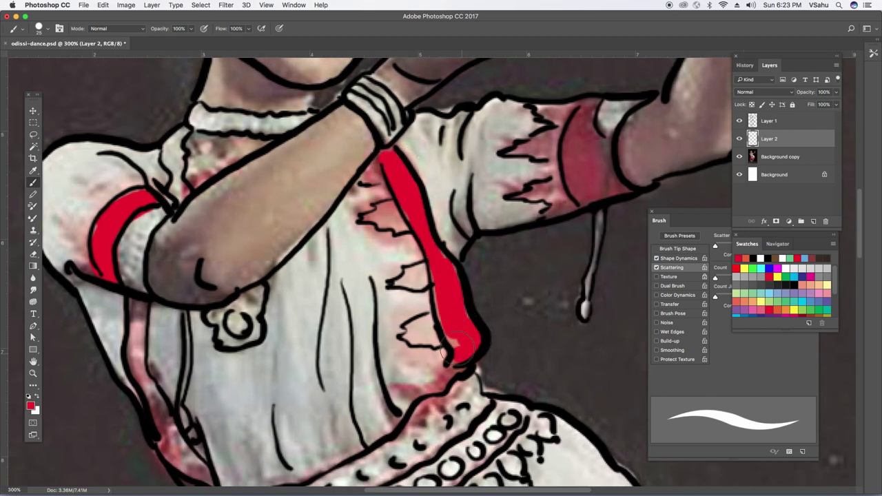
pyautogui.hscroll(3, 486, 203)
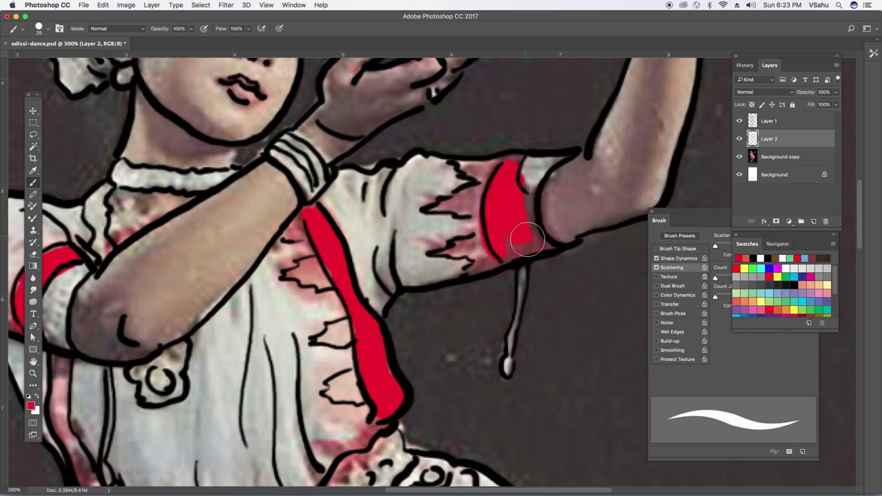
pyautogui.scroll(-3, 414, 276)
pyautogui.hscroll(-4, 413, 276)
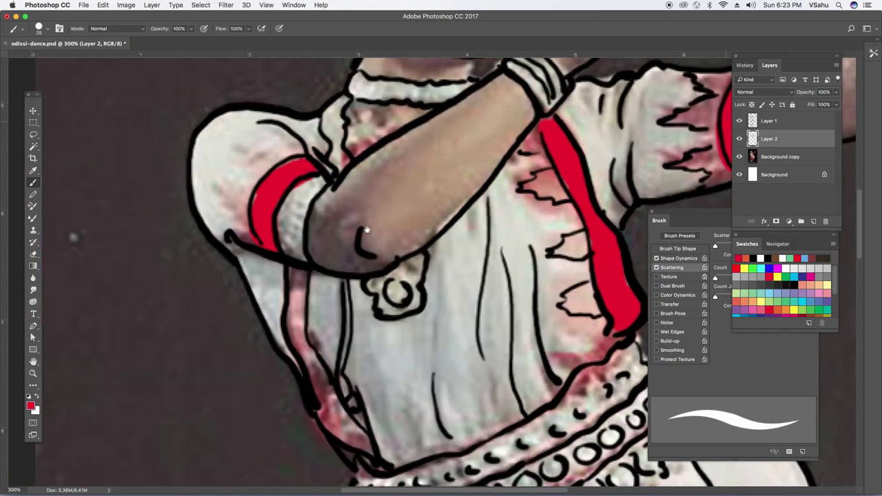
pyautogui.scroll(-2, 276, 241)
pyautogui.hscroll(2, 276, 241)
pyautogui.moveTo(210, 219); pyautogui.dragTo(268, 372)
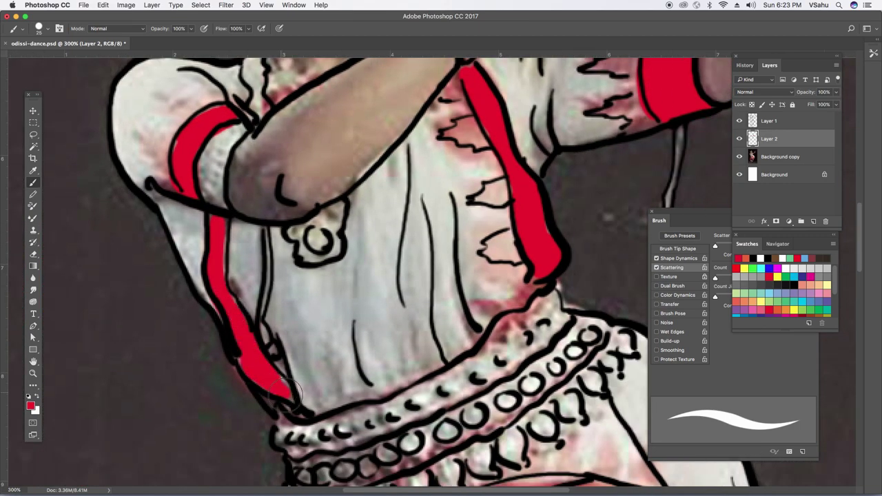
# Fill the sash and the right skirt panel with red
pyautogui.scroll(-3, 288, 266)
pyautogui.hscroll(3, 437, 183)
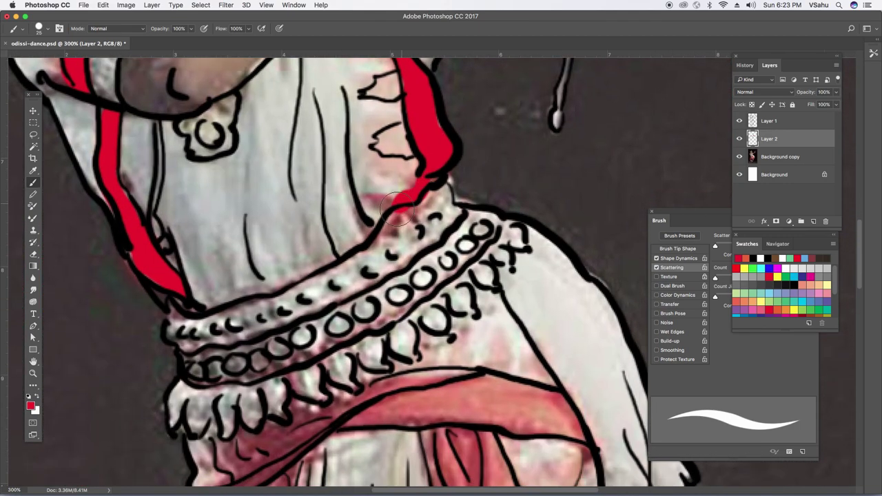
pyautogui.scroll(-3, 420, 253)
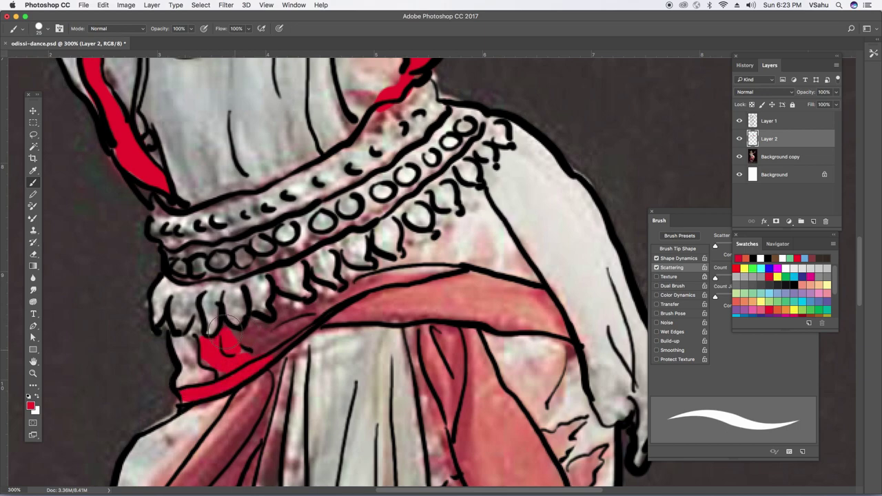
pyautogui.moveTo(224, 325); pyautogui.dragTo(544, 320)
pyautogui.scroll(-5, 413, 275)
pyautogui.moveTo(413, 207); pyautogui.dragTo(537, 386)
pyautogui.scroll(-3, 482, 310)
pyautogui.moveTo(476, 234); pyautogui.dragTo(490, 384)
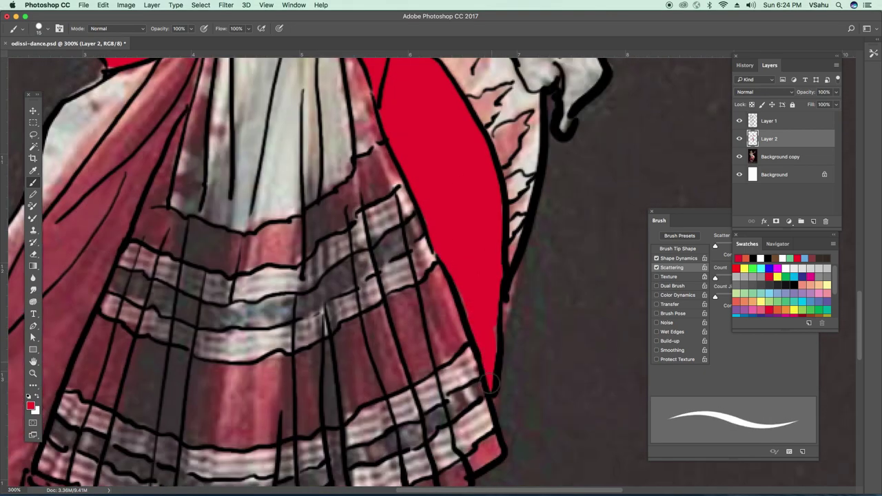
# Paint the left and middle skirt panels red down to the bottom bands
pyautogui.scroll(5, 440, 276)
pyautogui.hscroll(-5, 441, 275)
pyautogui.moveTo(331, 173); pyautogui.dragTo(310, 413)
pyautogui.moveTo(227, 103)
pyautogui.mouseDown()
pyautogui.moveTo(351, 191)
pyautogui.moveTo(468, 179)
pyautogui.mouseUp()
pyautogui.moveTo(330, 255); pyautogui.dragTo(420, 261)
pyautogui.moveTo(289, 324); pyautogui.dragTo(413, 331)
pyautogui.moveTo(206, 345); pyautogui.dragTo(390, 386)
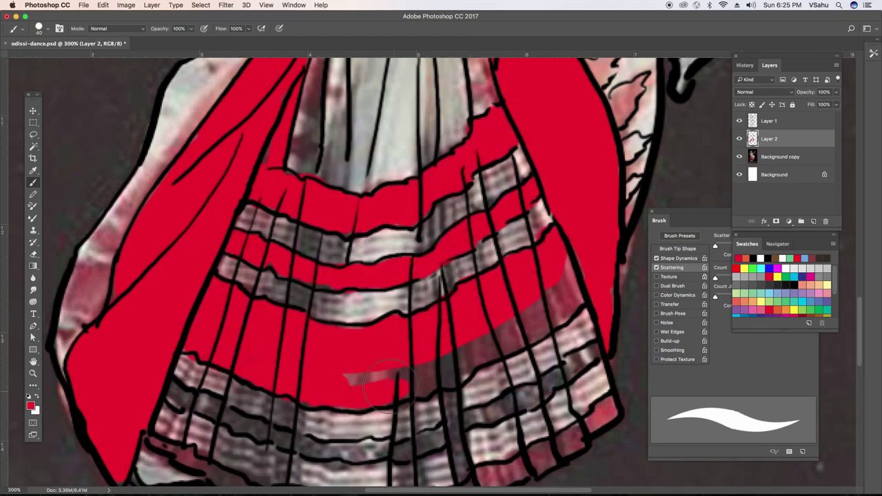
pyautogui.scroll(-5, 393, 390)
pyautogui.moveTo(124, 375); pyautogui.dragTo(255, 372)
# Add red stripes on the right leg and foot trims, then pan back to the waist band
pyautogui.scroll(-1, 447, 315)
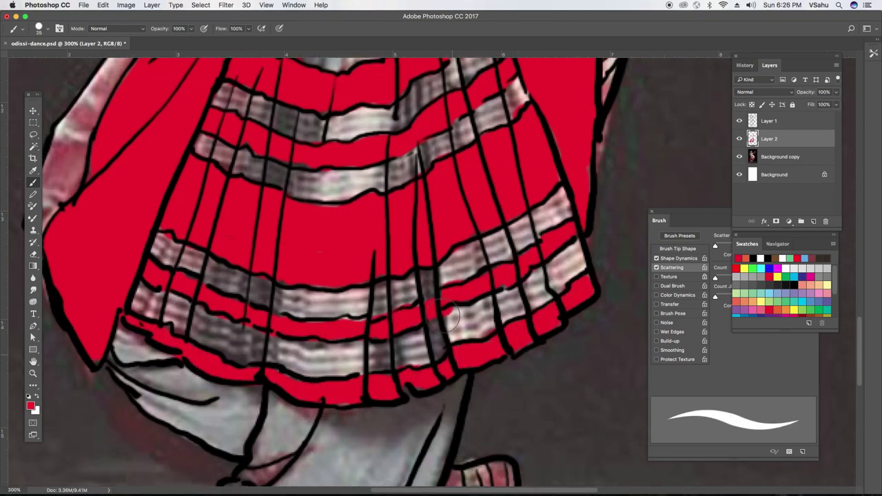
pyautogui.scroll(5, 448, 314)
pyautogui.scroll(-10, 448, 314)
pyautogui.scroll(-1, 448, 276)
pyautogui.moveTo(455, 200); pyautogui.dragTo(469, 358)
pyautogui.moveTo(459, 275); pyautogui.dragTo(482, 386)
pyautogui.moveTo(417, 392); pyautogui.dragTo(454, 376)
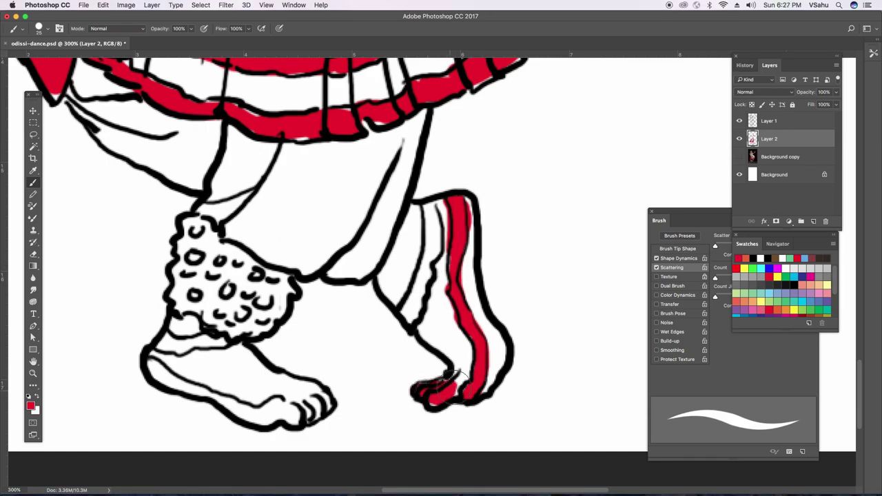
pyautogui.moveTo(142, 359); pyautogui.dragTo(310, 417)
pyautogui.scroll(3, 470, 335)
pyautogui.scroll(5, 469, 334)
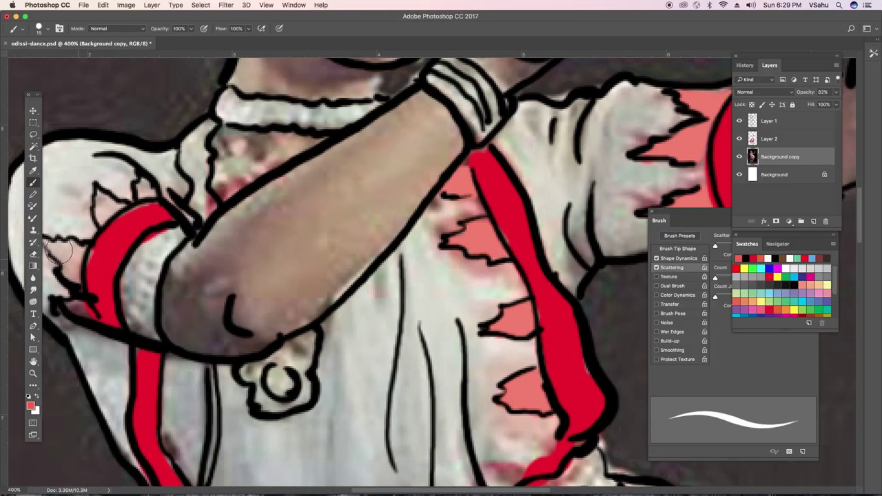
pyautogui.moveTo(365, 399); pyautogui.dragTo(380, 309)
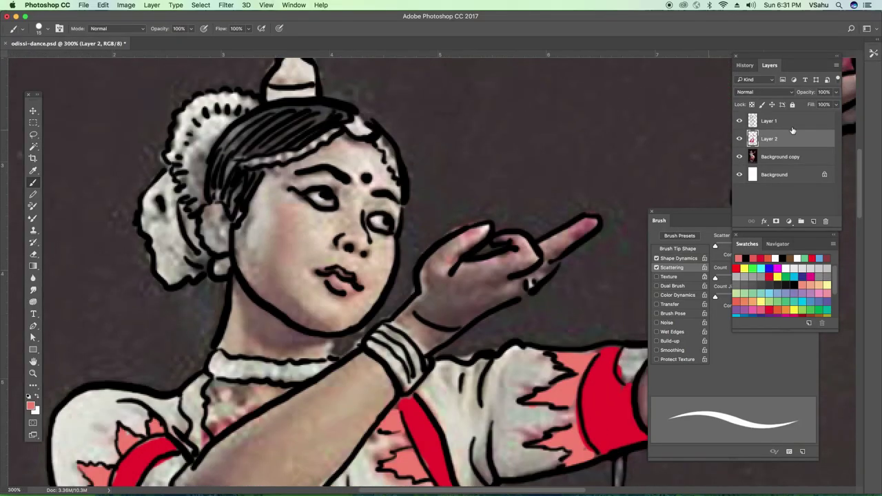
# Toggle the reference photo, select the colour layer, and undo test skin-tone strokes on the face
pyautogui.click(786, 197)
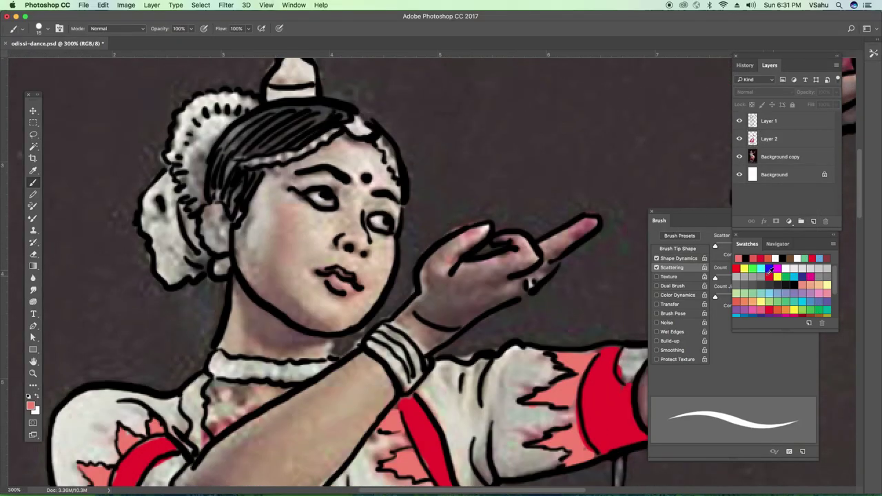
pyautogui.click(786, 141)
pyautogui.moveTo(277, 221); pyautogui.dragTo(303, 232)
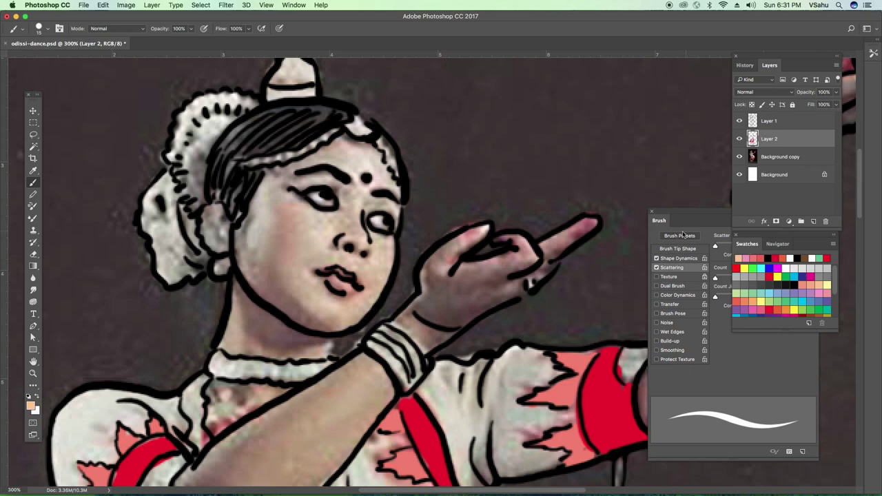
pyautogui.click(739, 157)
pyautogui.moveTo(263, 217); pyautogui.dragTo(278, 172)
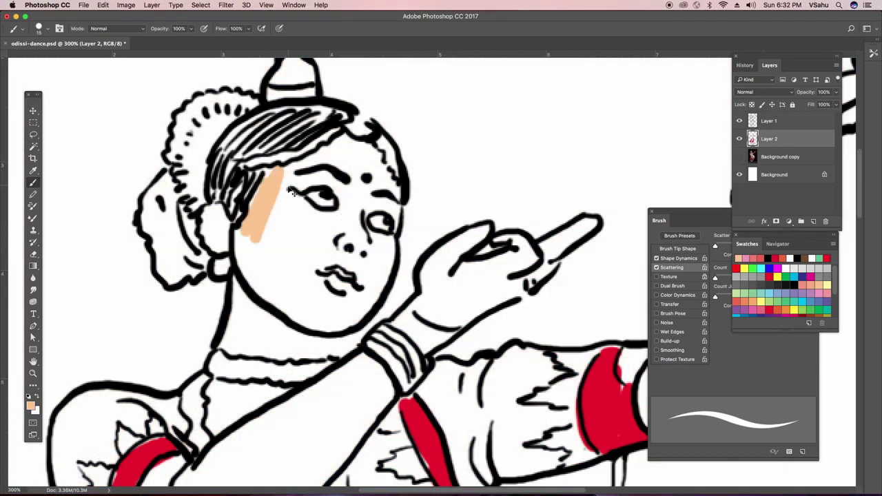
pyautogui.press('super+z')
# Set the foreground colour to pink, dismissing the new-swatch prompt
pyautogui.click(812, 278)
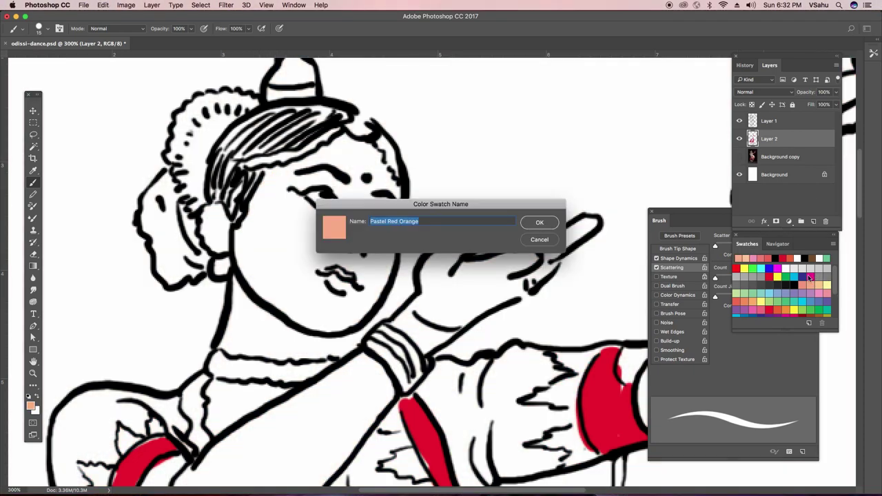
pyautogui.click(538, 240)
pyautogui.click(29, 405)
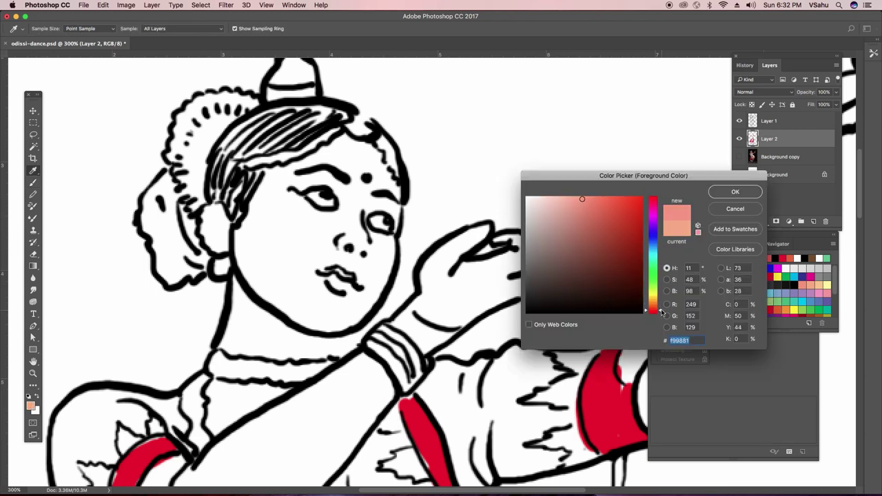
pyautogui.click(734, 190)
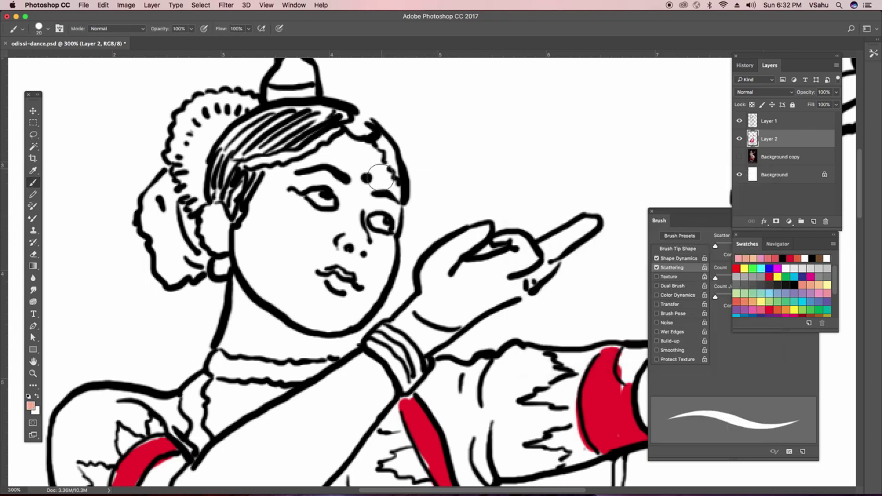
# Paint the face, neck, arms, hands and left foot pink, then zoom to fit the figure
pyautogui.moveTo(272, 198)
pyautogui.mouseDown()
pyautogui.moveTo(297, 200)
pyautogui.moveTo(324, 292)
pyautogui.moveTo(449, 285)
pyautogui.mouseUp()
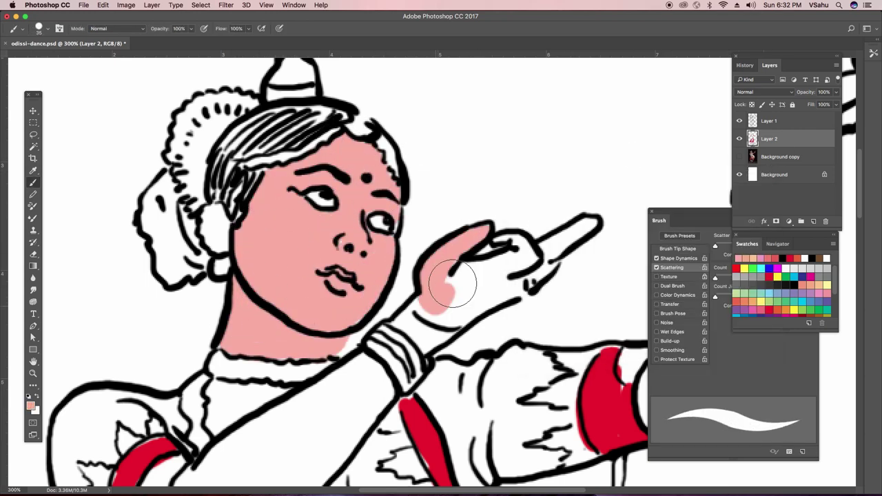
pyautogui.scroll(-5, 225, 363)
pyautogui.moveTo(225, 363); pyautogui.dragTo(394, 237)
pyautogui.scroll(-3, 394, 236)
pyautogui.hscroll(3, 394, 237)
pyautogui.moveTo(496, 199); pyautogui.dragTo(453, 310)
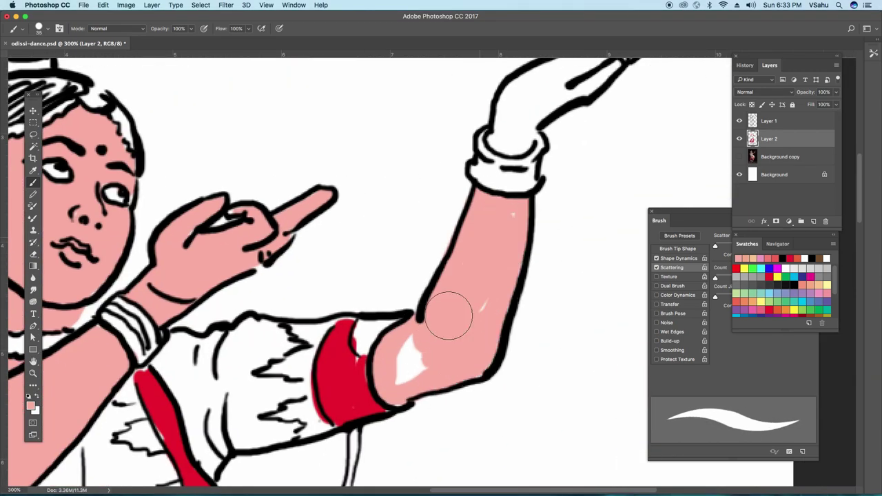
pyautogui.scroll(3, 452, 311)
pyautogui.moveTo(386, 289); pyautogui.dragTo(558, 181)
pyautogui.scroll(-10, 558, 180)
pyautogui.scroll(-5, 441, 275)
pyautogui.moveTo(262, 365); pyautogui.dragTo(352, 393)
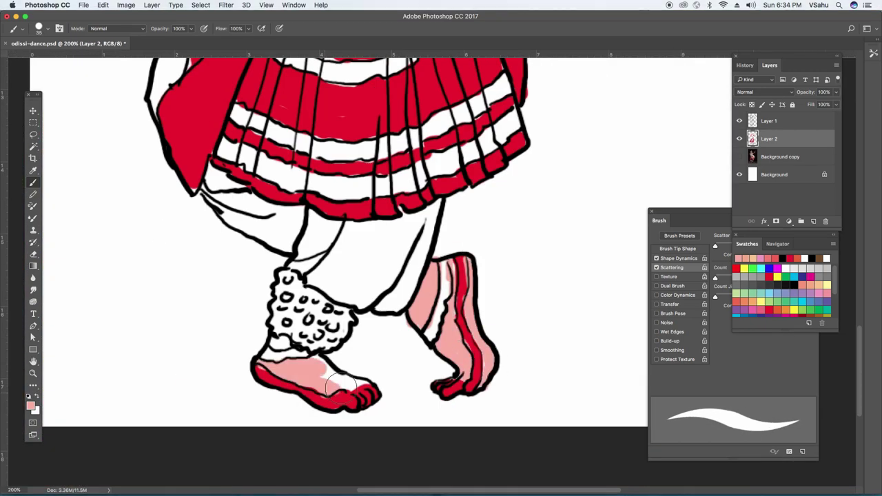
pyautogui.press('super+0')
# Show the reference photo, pick light blue, and paint a light blue stroke on the arm
pyautogui.click(739, 156)
pyautogui.scroll(5, 414, 172)
pyautogui.click(29, 406)
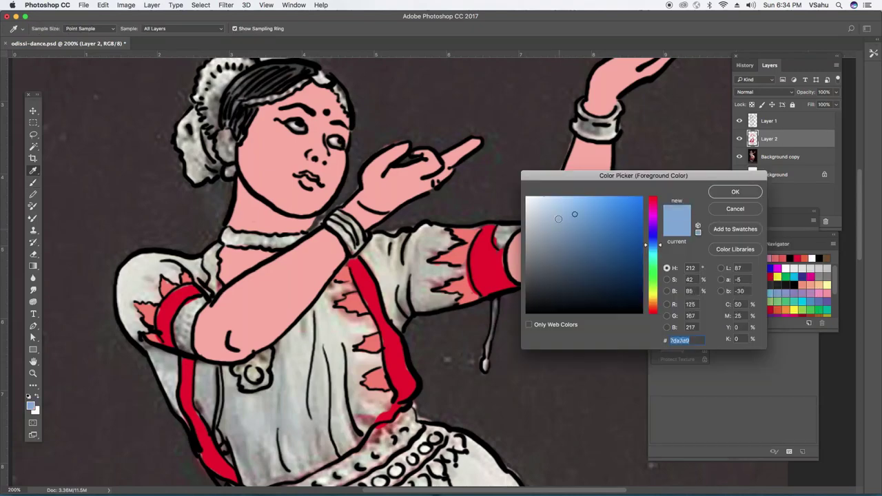
pyautogui.click(777, 191)
pyautogui.moveTo(581, 204); pyautogui.dragTo(562, 257)
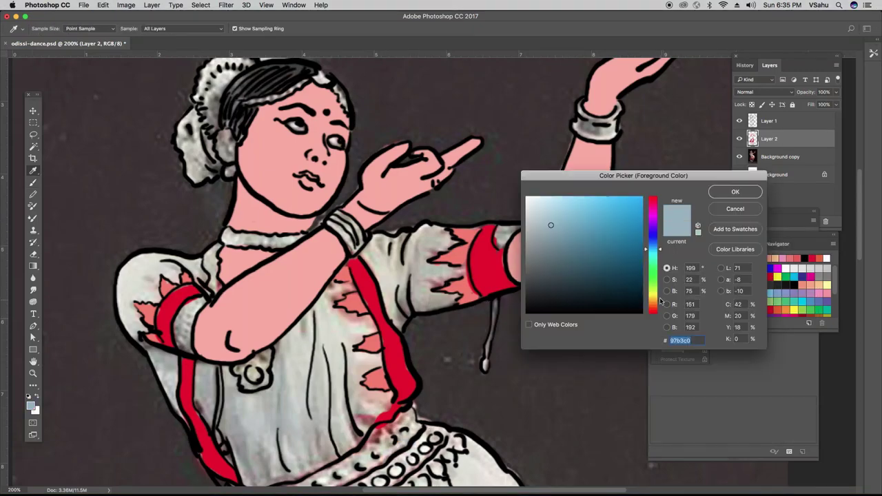
# Paint grey along the belt's upper band, then scroll down through the figure
pyautogui.scroll(-3, 389, 358)
pyautogui.scroll(3, 367, 368)
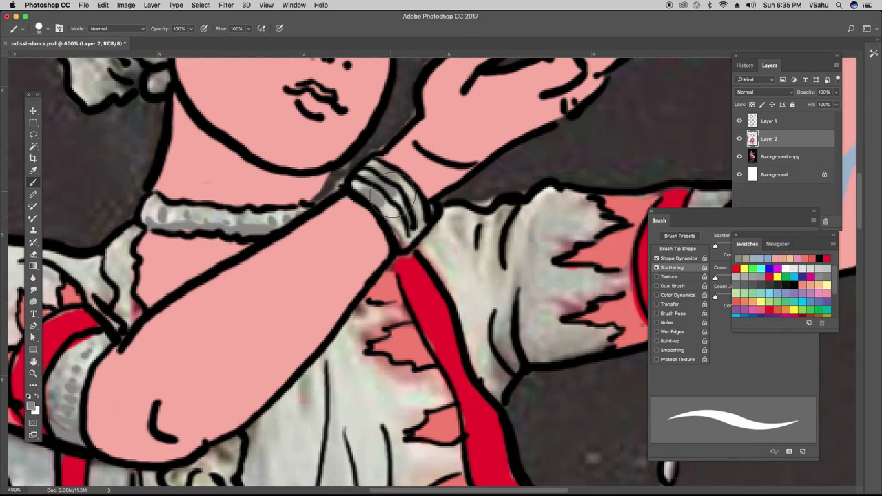
pyautogui.scroll(-5, 367, 368)
pyautogui.moveTo(503, 155); pyautogui.dragTo(155, 356)
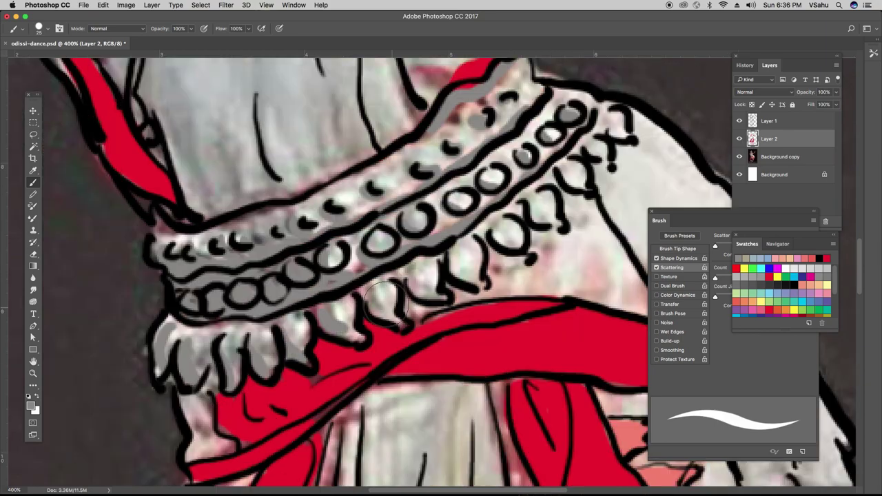
pyautogui.scroll(8, 276, 275)
pyautogui.scroll(5, 422, 221)
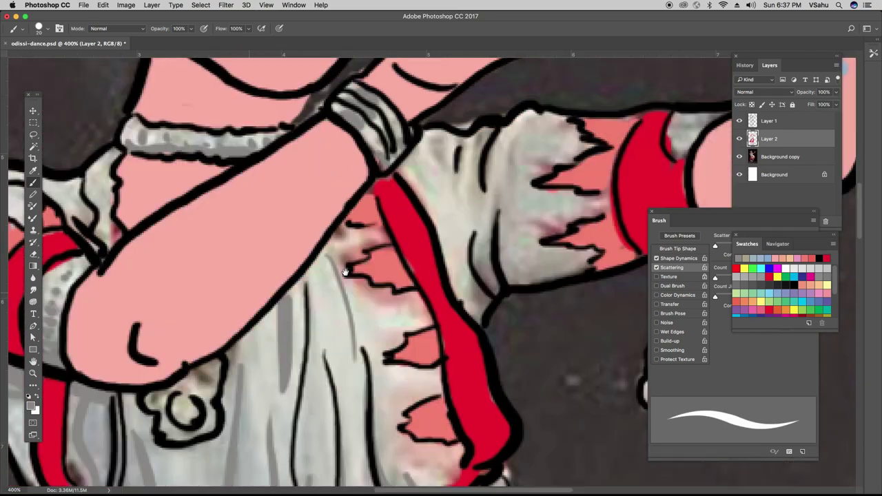
pyautogui.scroll(5, 448, 227)
pyautogui.scroll(-5, 530, 249)
pyautogui.scroll(-5, 529, 249)
pyautogui.scroll(-5, 413, 242)
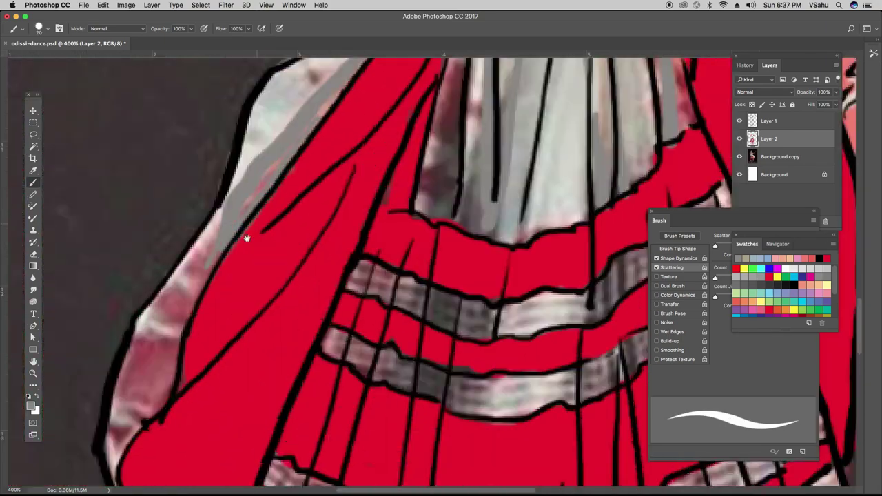
pyautogui.scroll(-5, 482, 172)
pyautogui.scroll(-5, 518, 136)
pyautogui.scroll(-5, 551, 145)
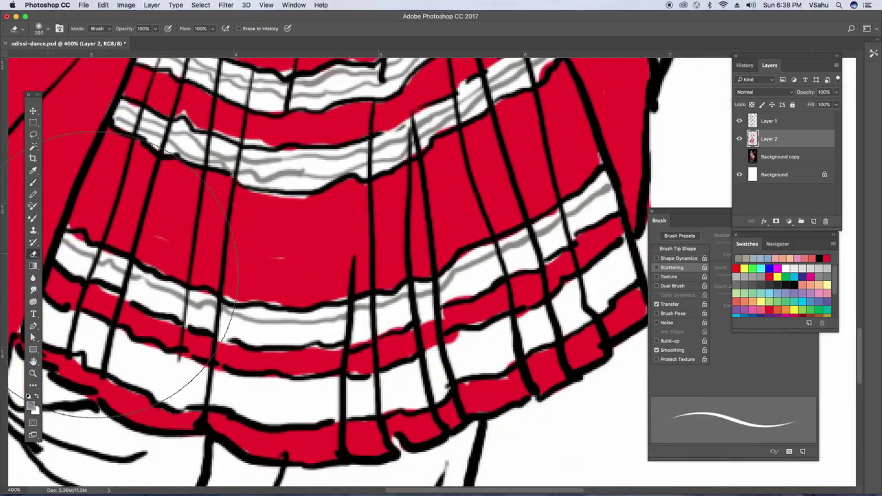
pyautogui.scroll(-5, 606, 152)
pyautogui.scroll(-5, 662, 200)
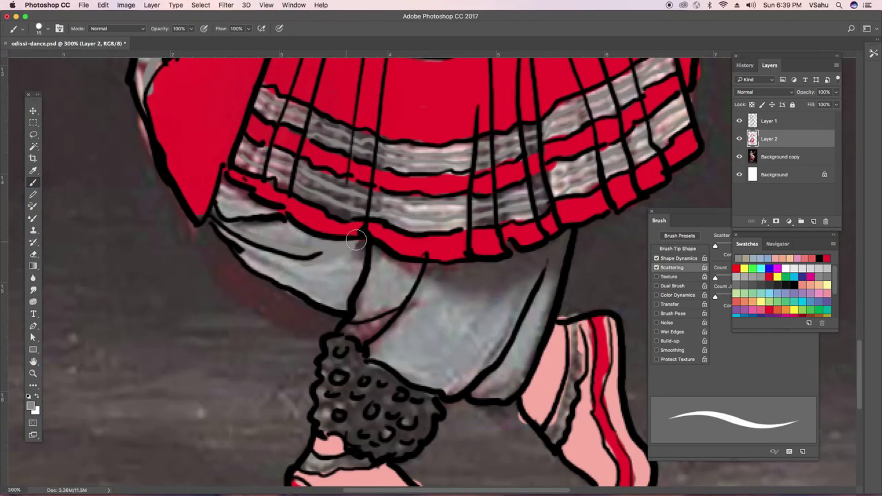
pyautogui.scroll(-5, 538, 263)
pyautogui.scroll(-5, 482, 276)
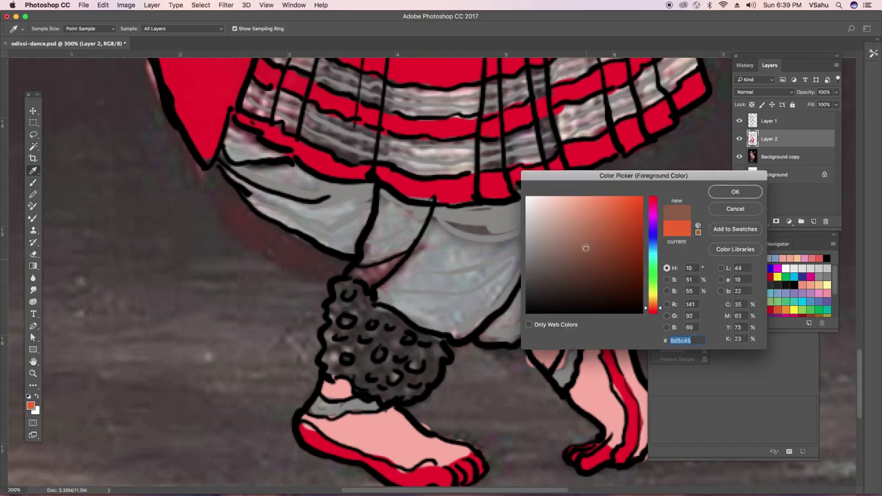
# Brush a magenta-pink fill onto the lips and turn the reference photo back on
pyautogui.moveTo(413, 303); pyautogui.dragTo(349, 358)
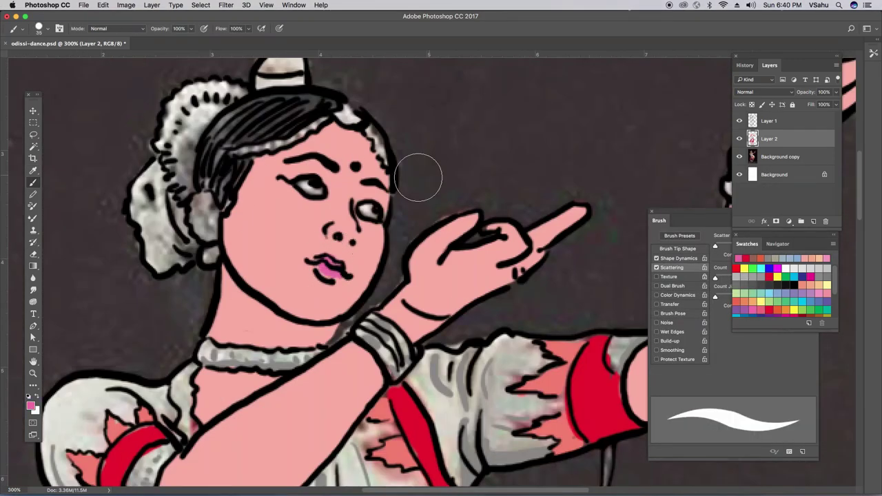
pyautogui.scroll(5, 207, 200)
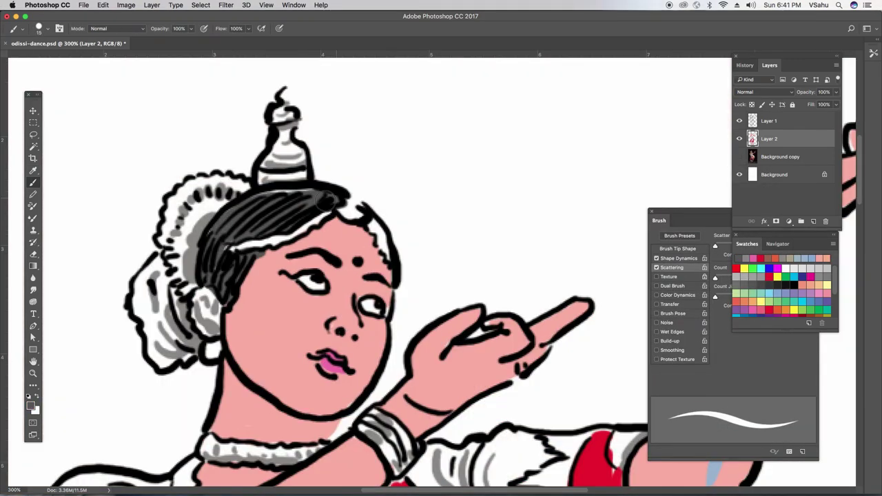
pyautogui.scroll(-3, 504, 227)
pyautogui.hscroll(10, 651, 172)
pyautogui.click(739, 156)
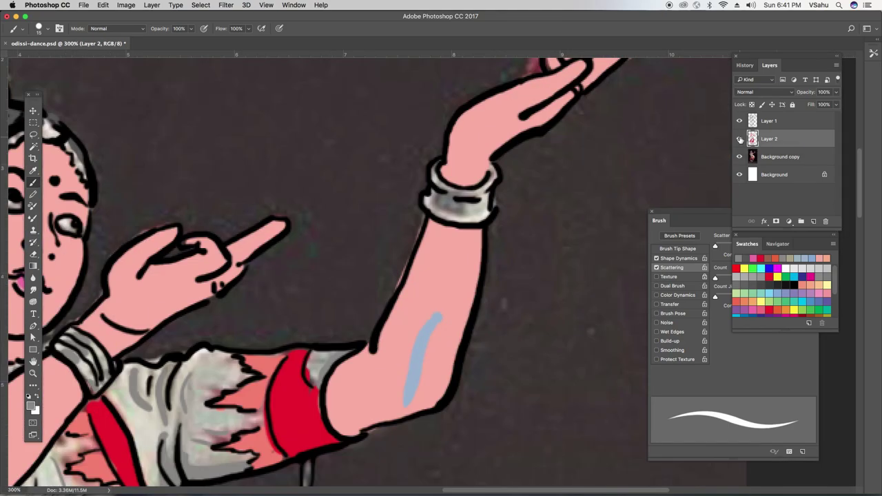